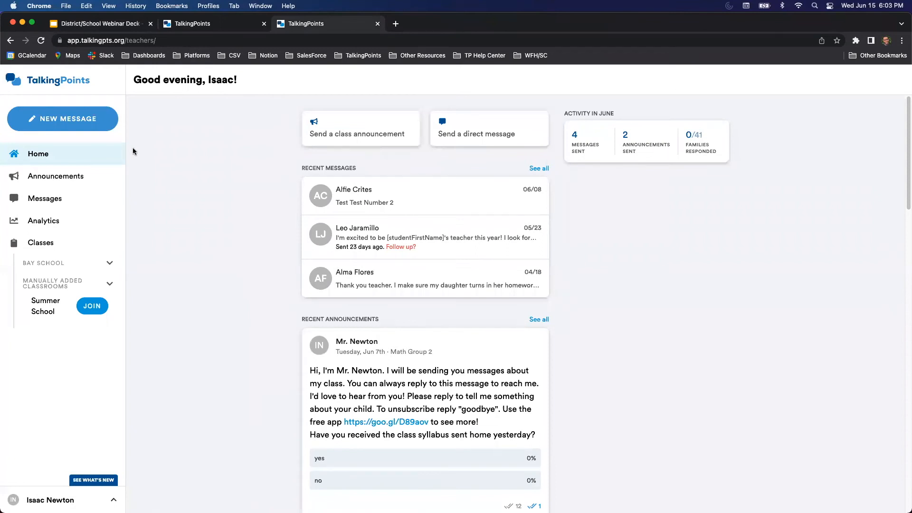
Step: Create a new class named Test Class1 for grade 6
click(56, 244)
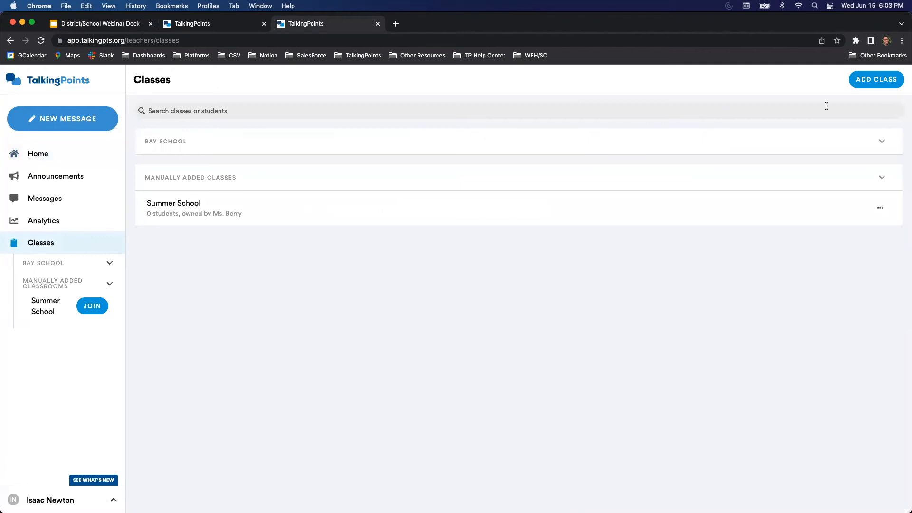
click(876, 80)
click(330, 149)
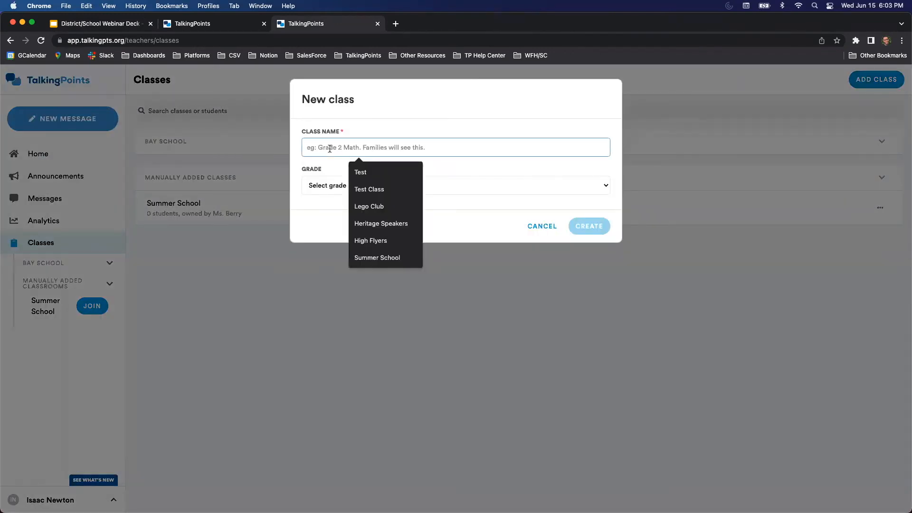
text(Test Classss)
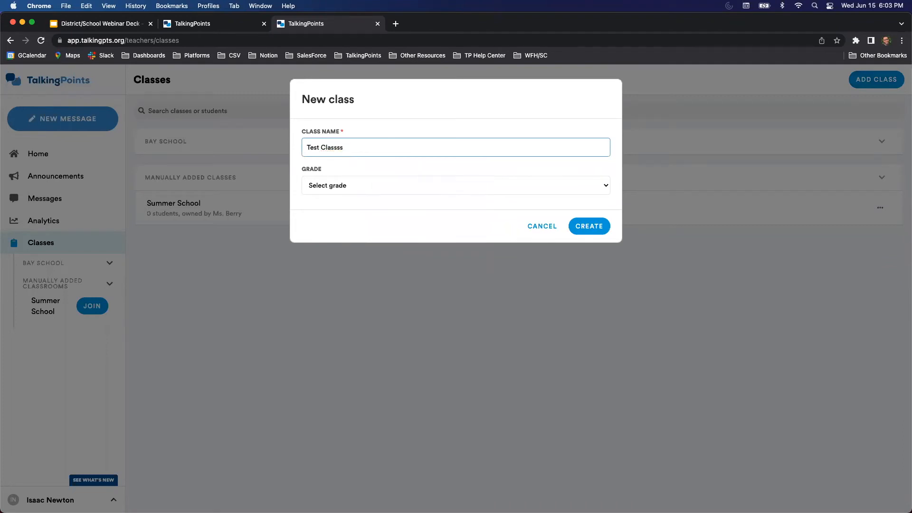
key(BackSpace)
text(1)
click(448, 191)
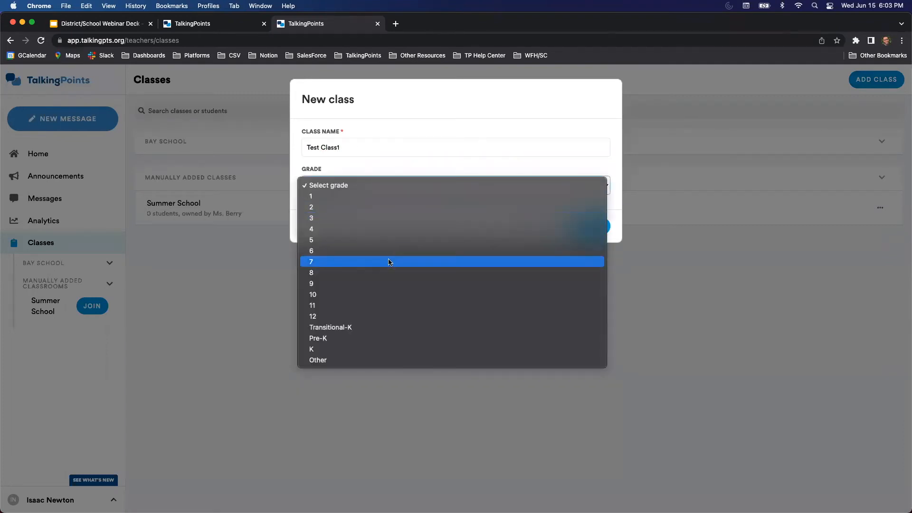
click(442, 250)
click(587, 226)
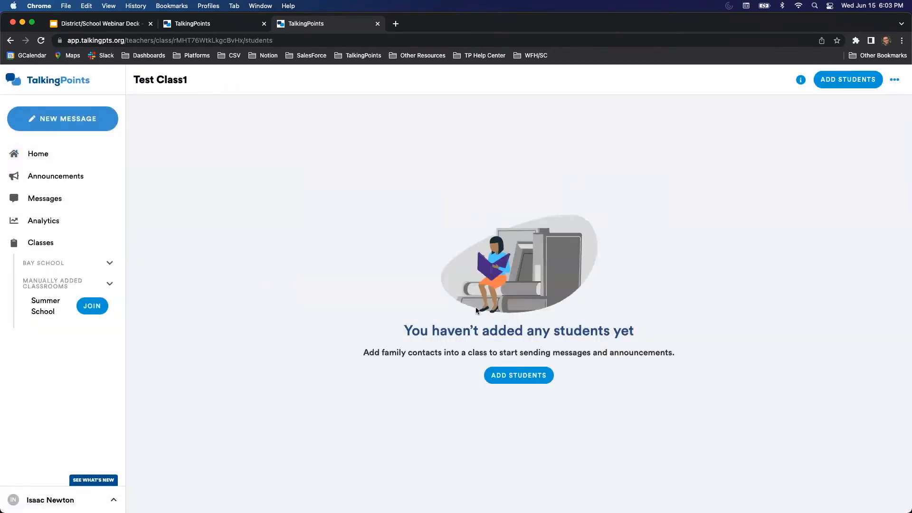
Step: Examine the fields for manually adding students and contacts to Test Class1, including the home language choices, and leave without adding anyone
click(514, 382)
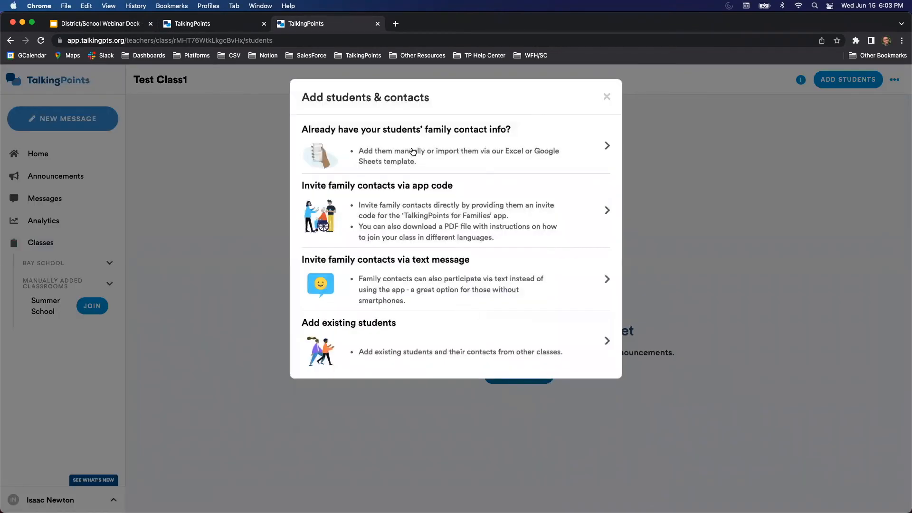
click(412, 153)
click(336, 249)
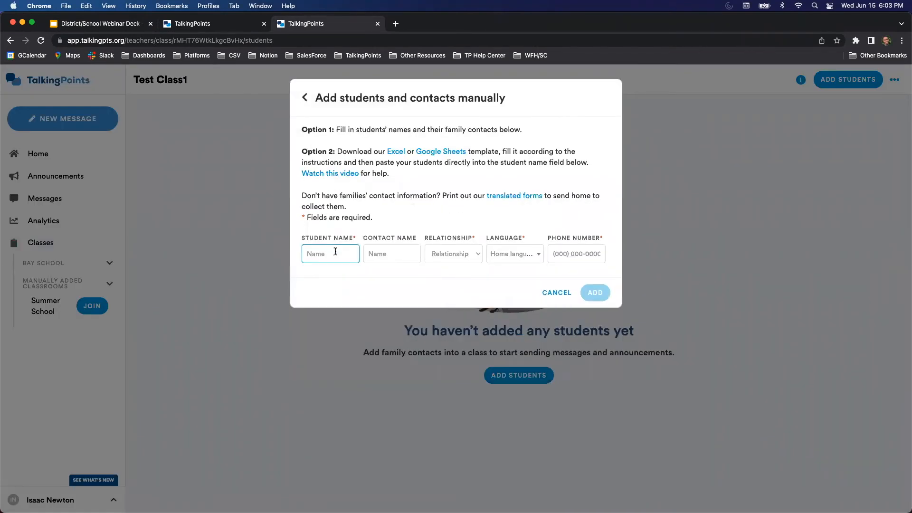
click(401, 252)
click(431, 250)
click(514, 261)
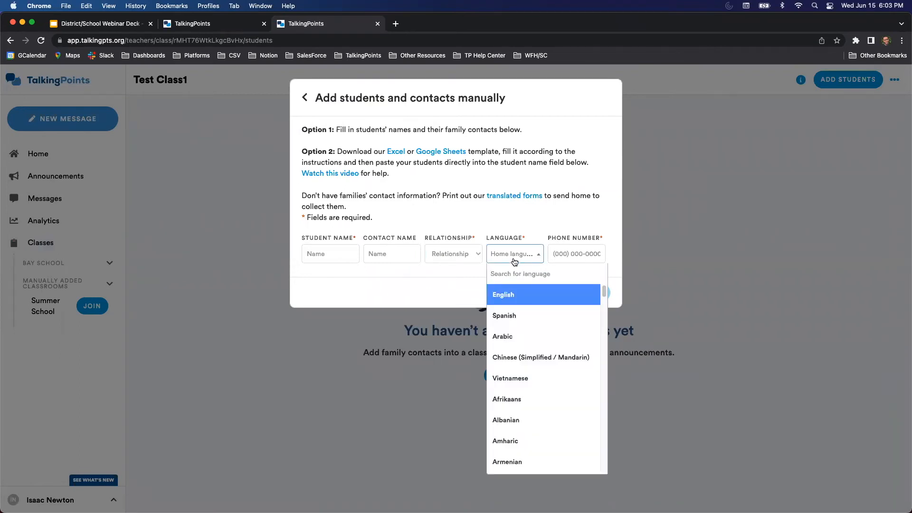
click(572, 252)
click(369, 290)
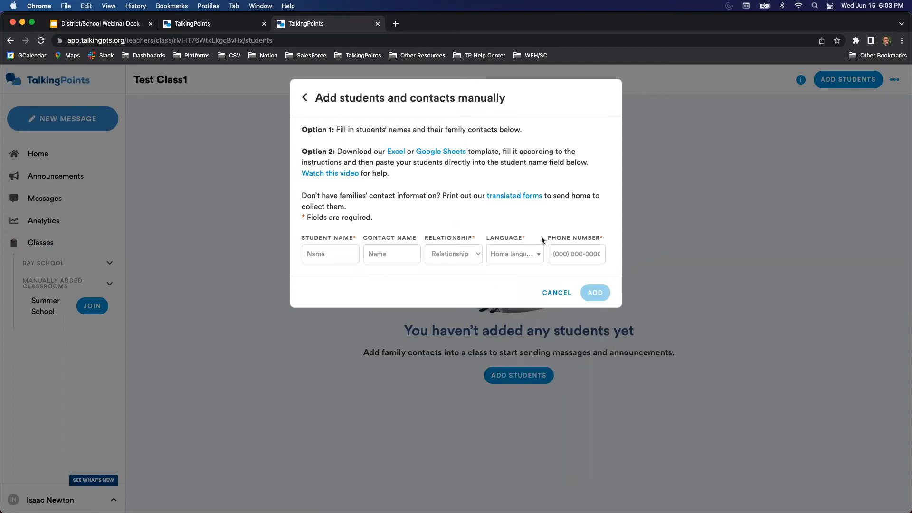
click(560, 292)
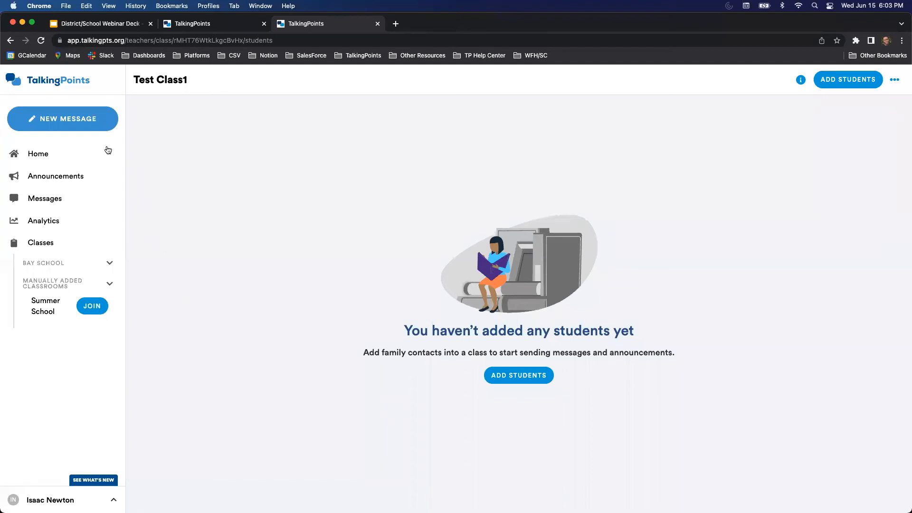
Step: Start a direct message addressed to all contacts of the first two listed students and the mother of the fourth
click(78, 119)
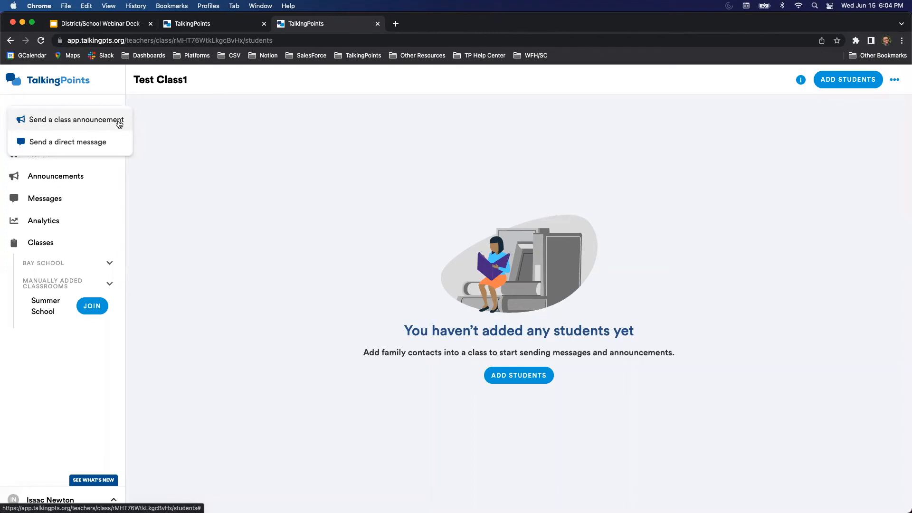
click(101, 142)
click(334, 113)
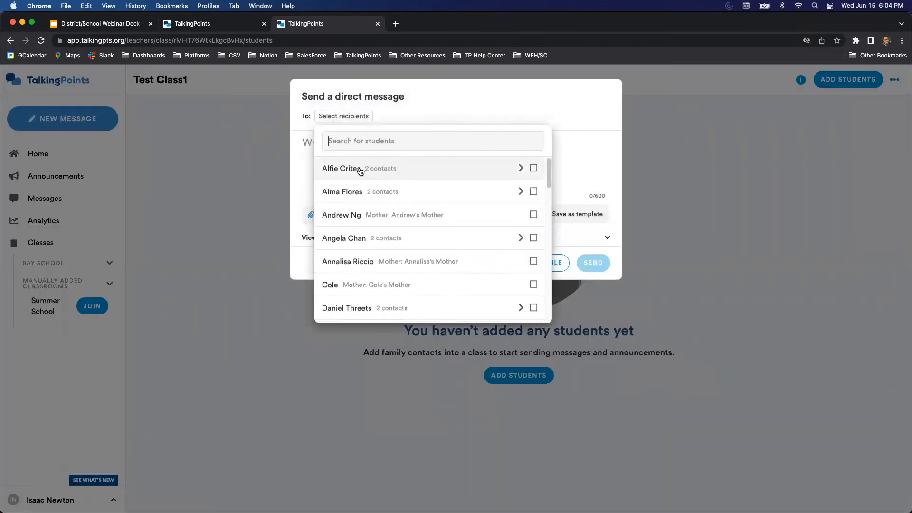
click(533, 167)
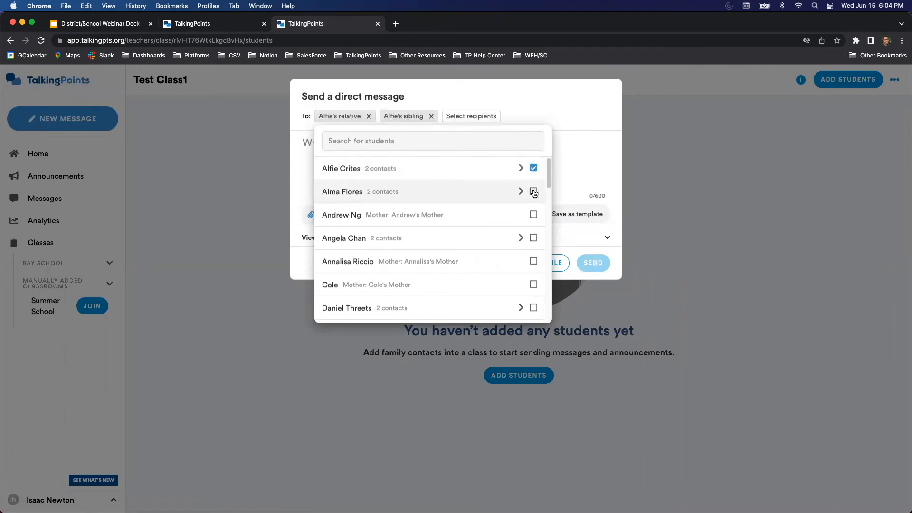
click(534, 192)
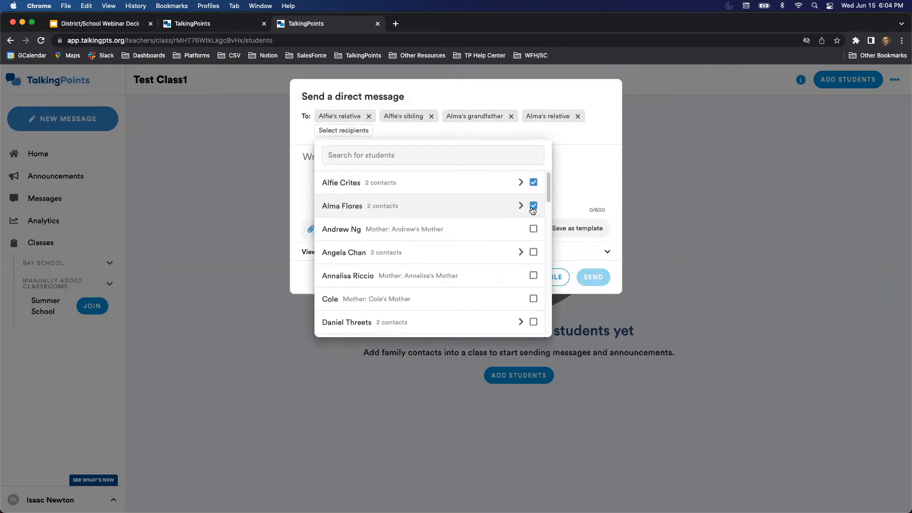
click(522, 253)
click(533, 275)
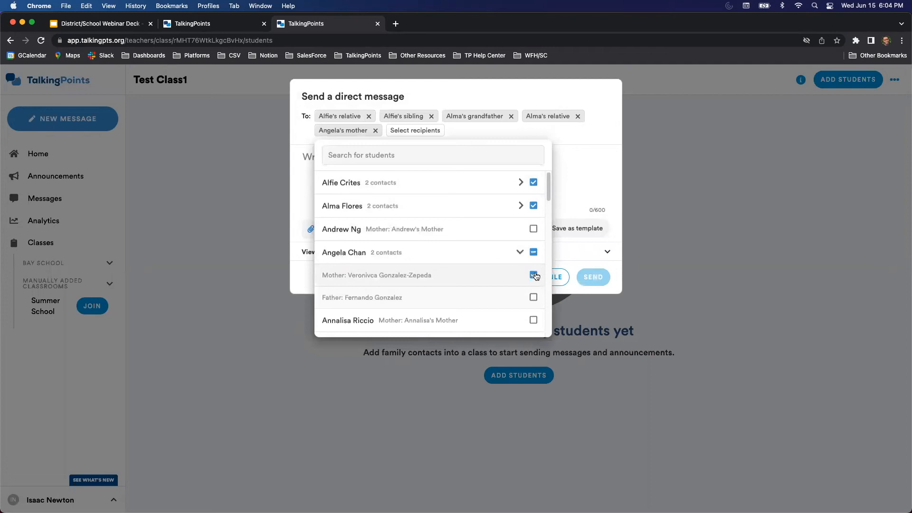
click(607, 128)
Step: Write the message "Hello, good afternoon. Will you be at conferences tomorrow?"
click(453, 161)
text(Hello)
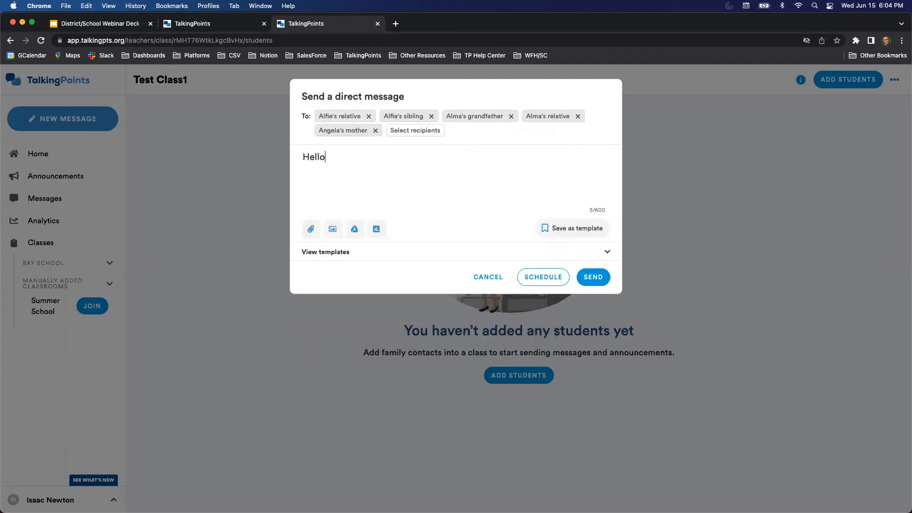
text(, good afternoon. Will you be at)
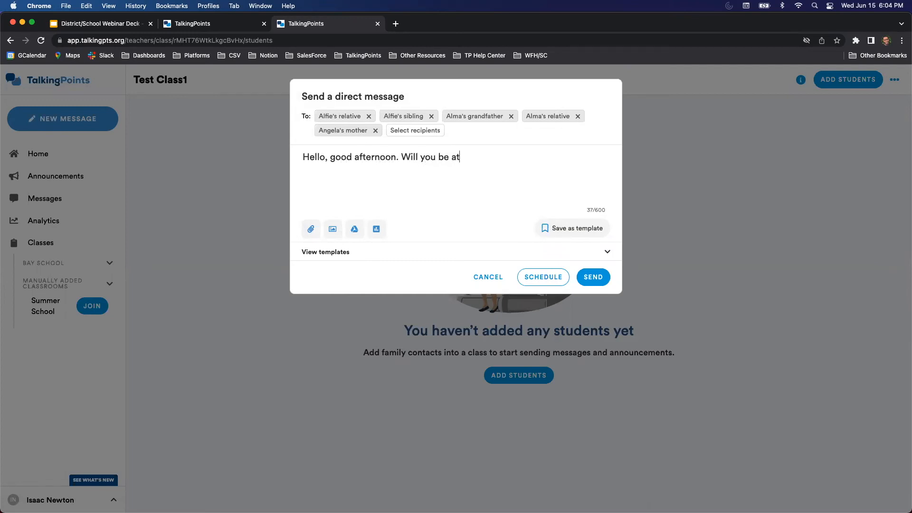
text( conferences tomorrow?)
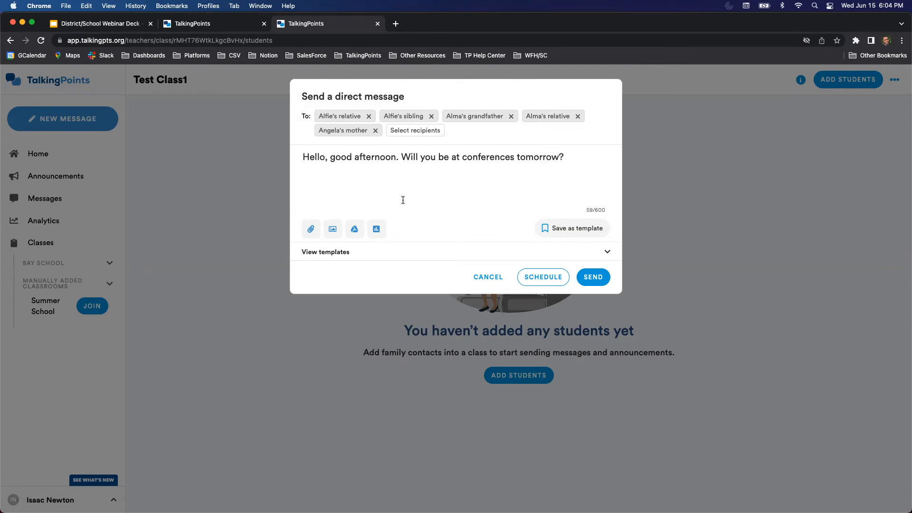
Step: Add a poll with the options Yes and No to the direct message, and remove the poll again
click(384, 231)
text(Yes)
click(360, 284)
text(No)
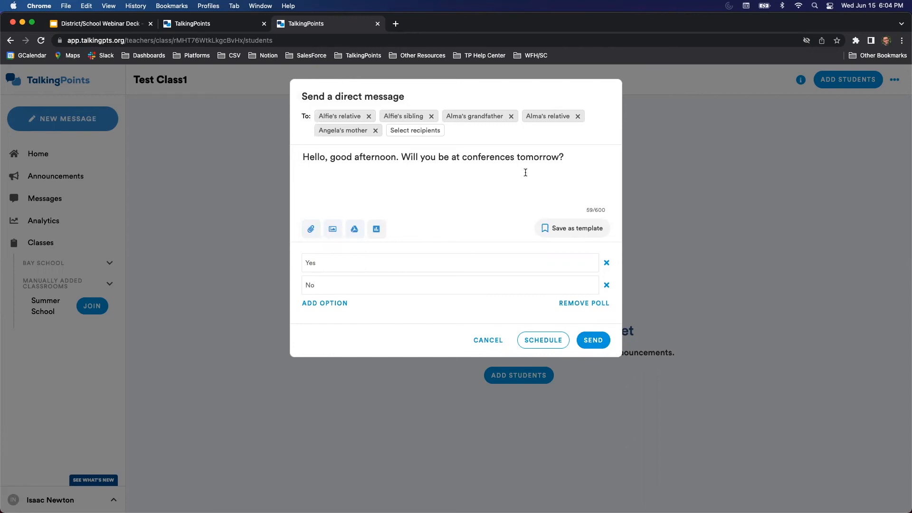
click(591, 303)
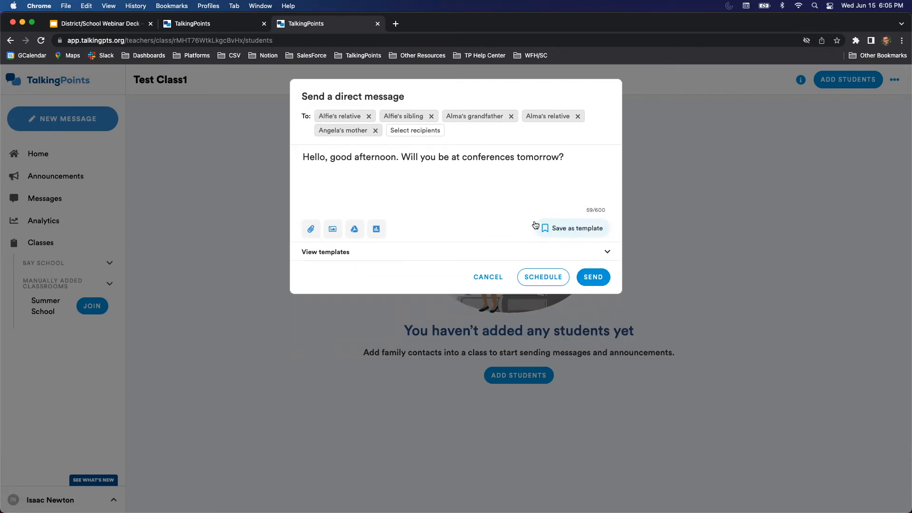
Step: Look at the suggested message templates, and open the scheduling options for the direct message
click(607, 251)
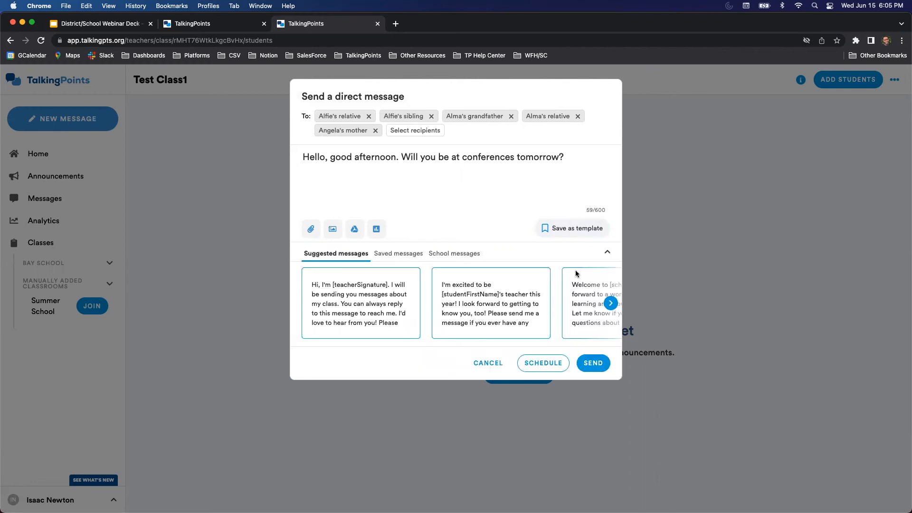
click(606, 253)
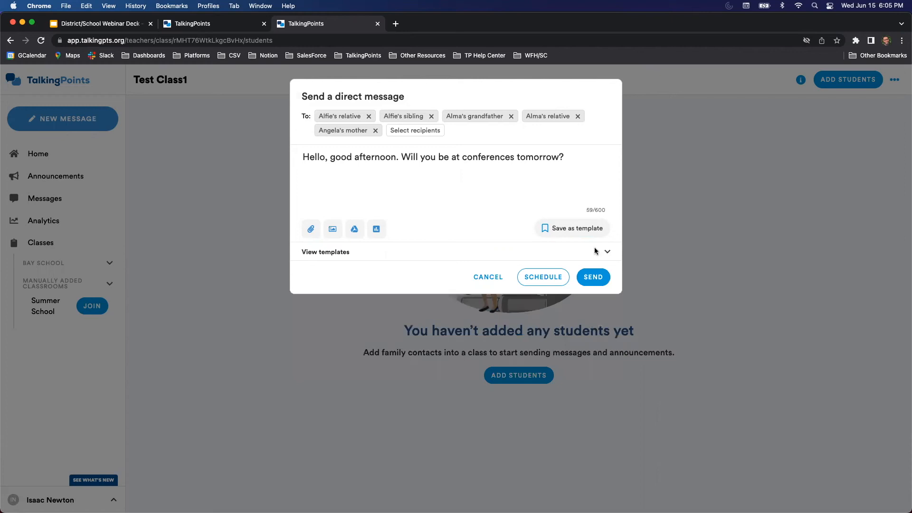
click(538, 279)
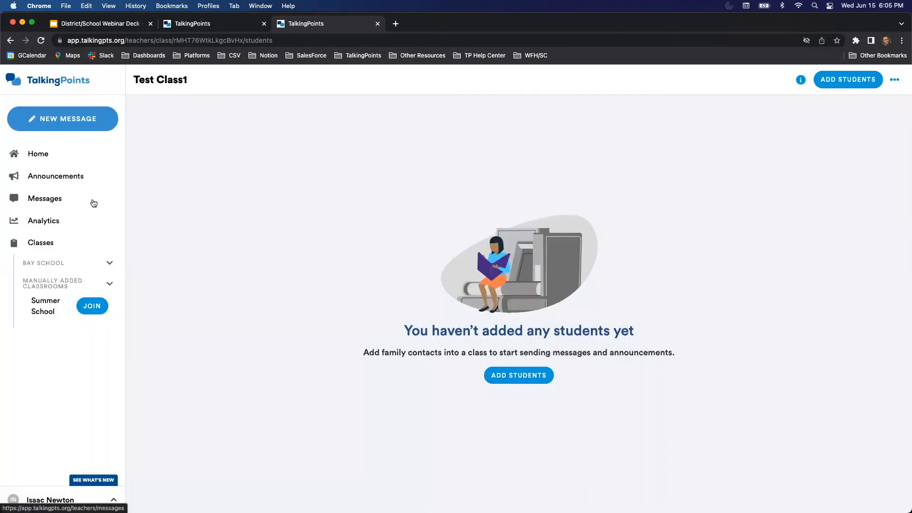
Step: Open the oldest conversation in the message list, read its earlier messages, and view the student's details
click(65, 201)
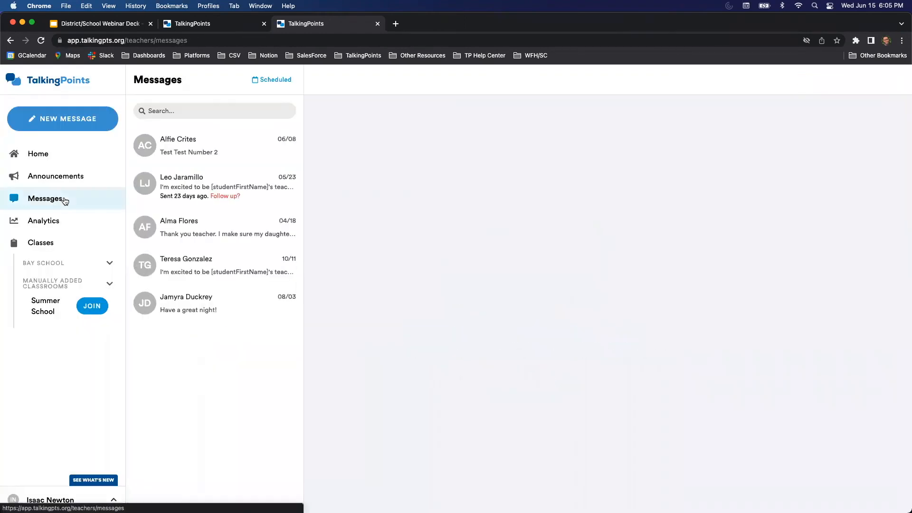
click(191, 313)
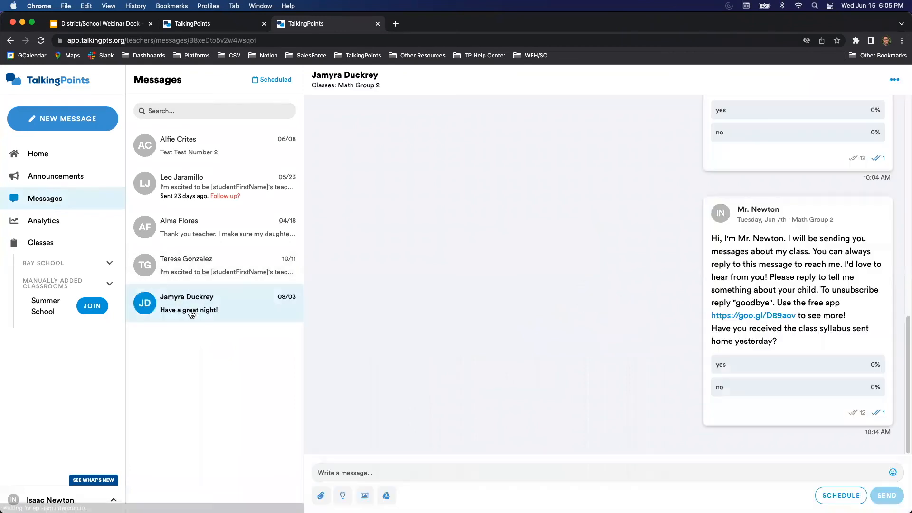
scroll(463, 269, up, 10)
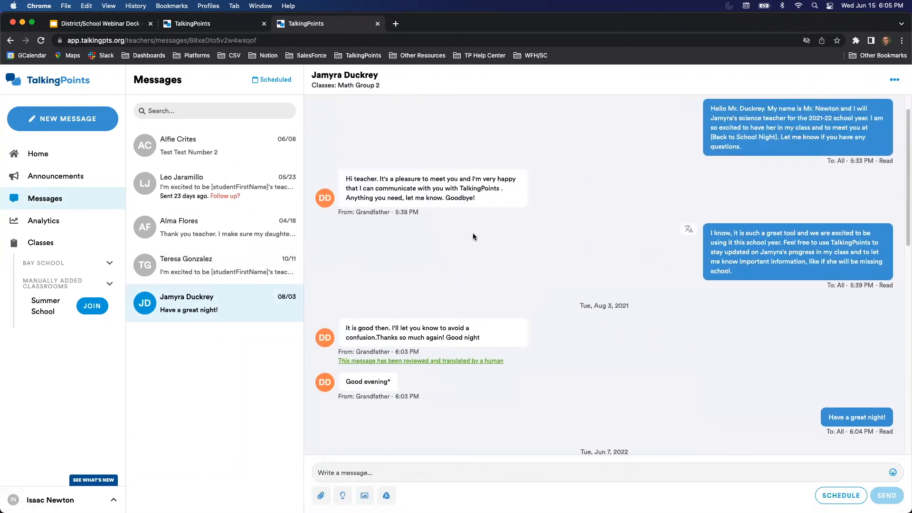
click(895, 79)
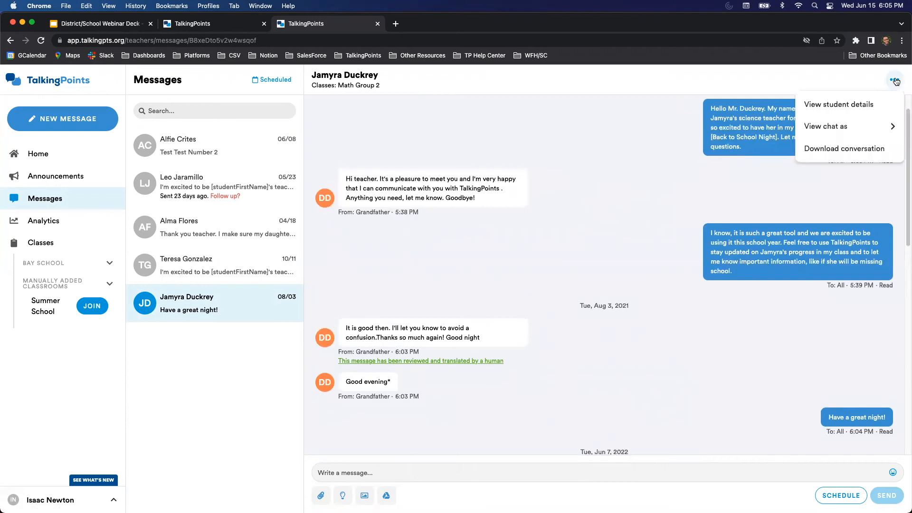
click(864, 105)
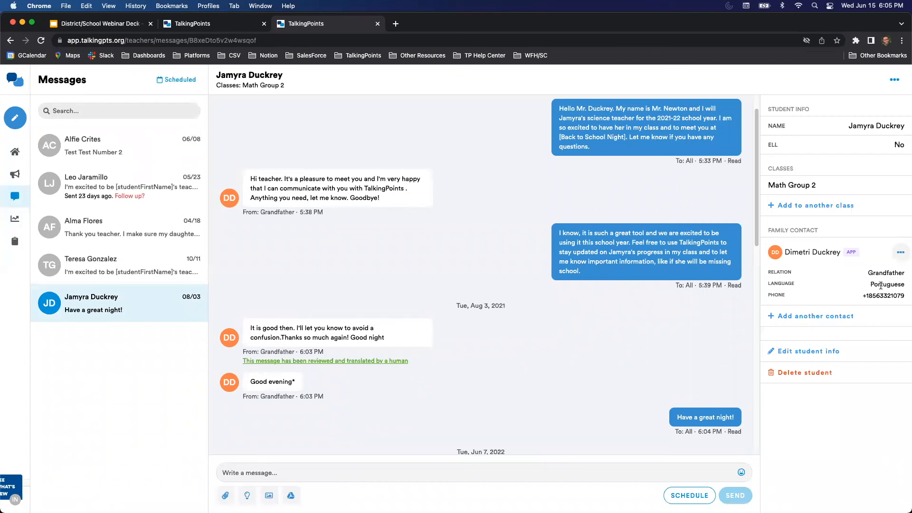
Step: Show the Portuguese translation of the teacher's long reply and the original text of the grandfather's human-reviewed message
scroll(619, 250, up, 1)
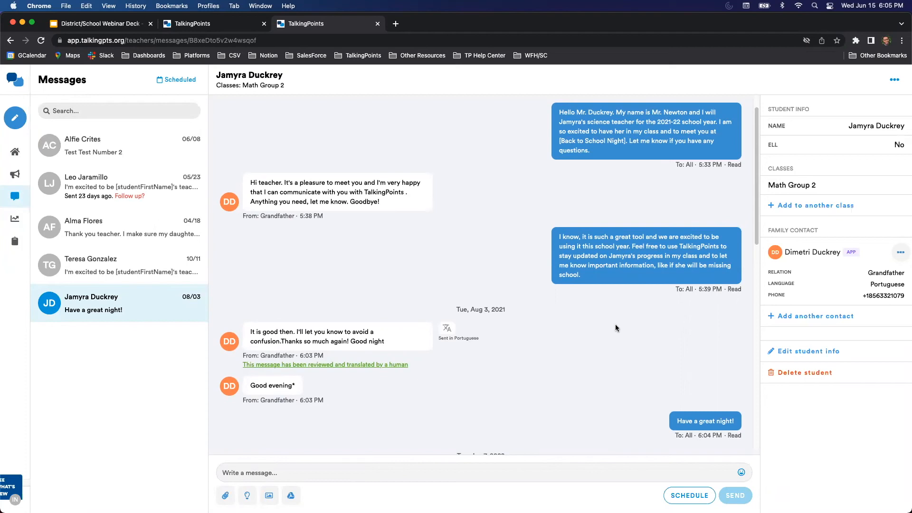
mouse_move(554, 245)
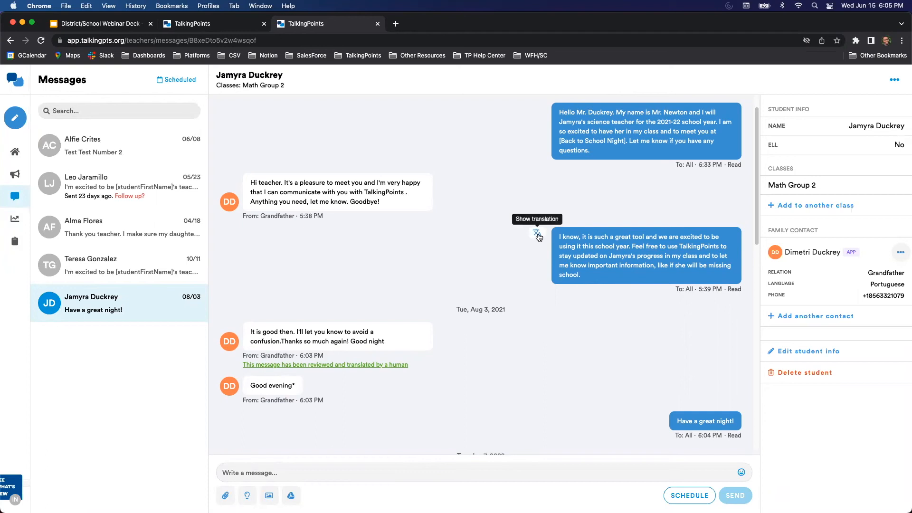
click(537, 234)
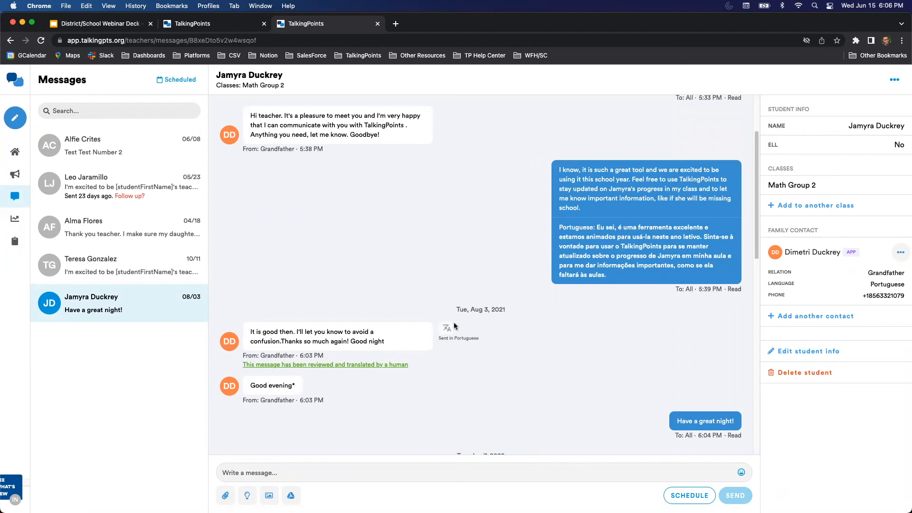
click(446, 328)
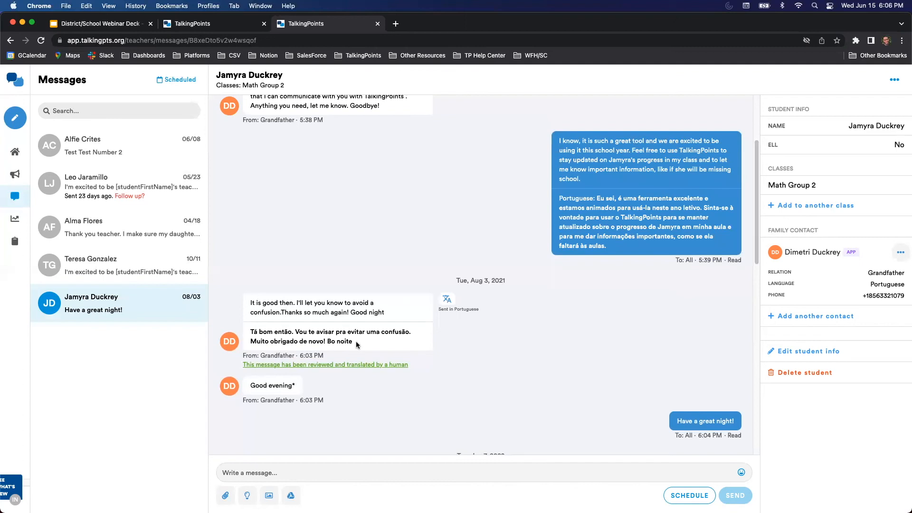
Step: Open the analytics for all classes and look at the choices for filtering by class, date range and daily, weekly or monthly type
click(15, 218)
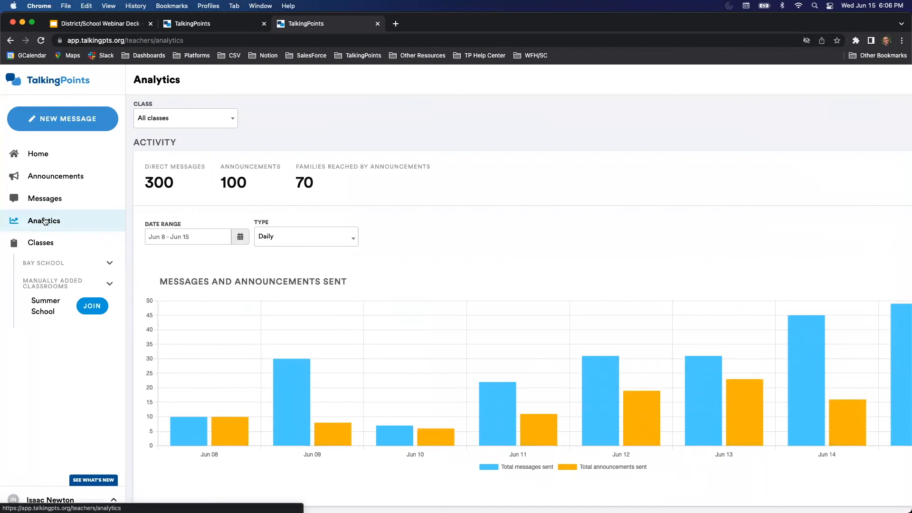
click(181, 121)
click(303, 119)
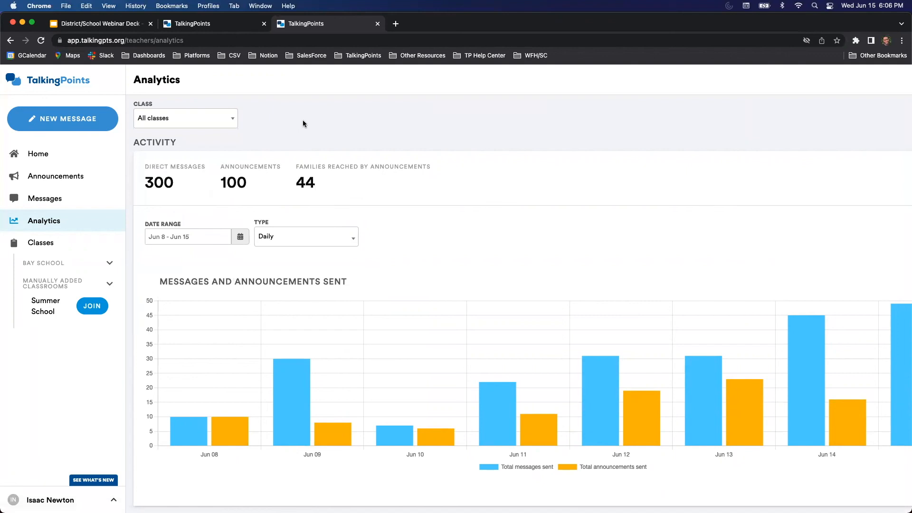
click(192, 241)
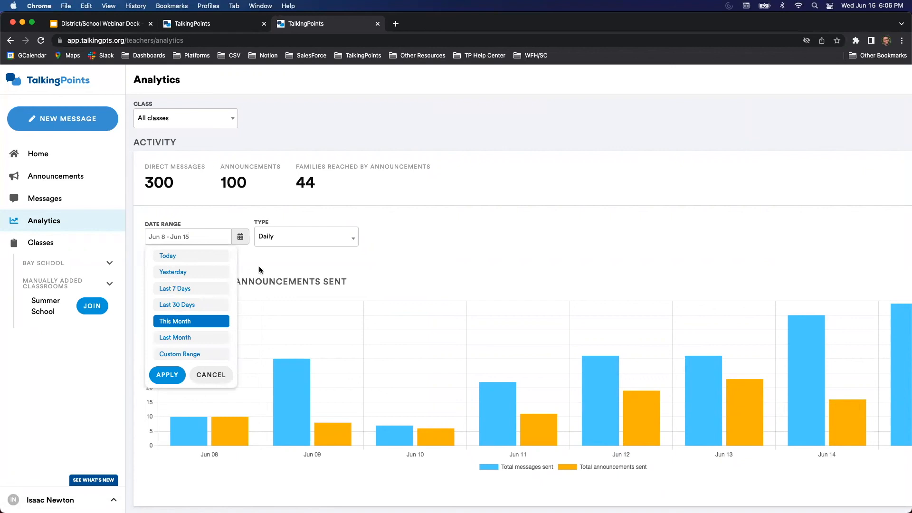
click(283, 248)
click(288, 243)
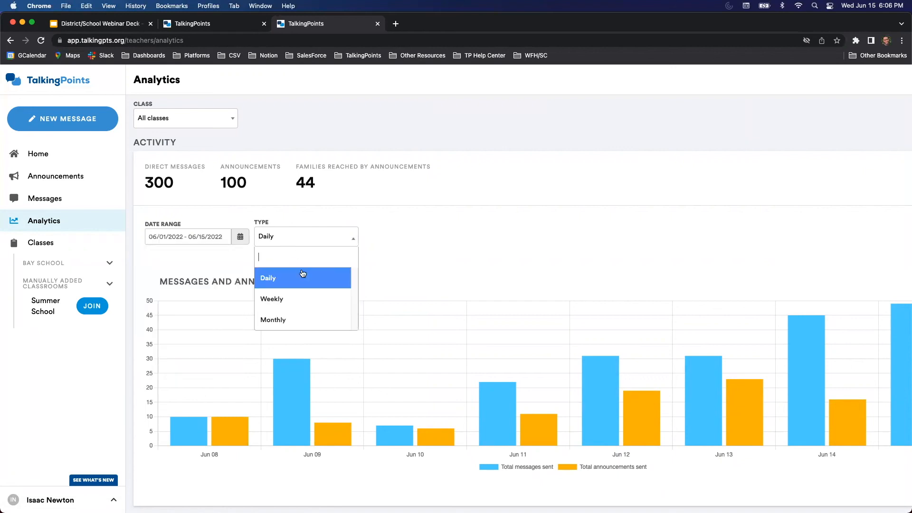
click(430, 229)
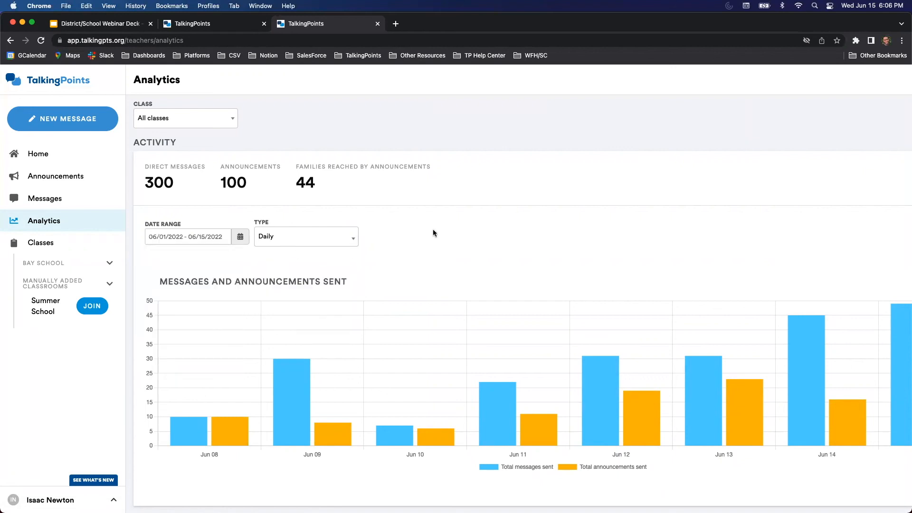
Step: Examine the messages and announcements chart and the family charts for language, ELL students, valid phone numbers, subscriptions and contact platform
scroll(432, 230, down, 3)
scroll(433, 233, down, 5)
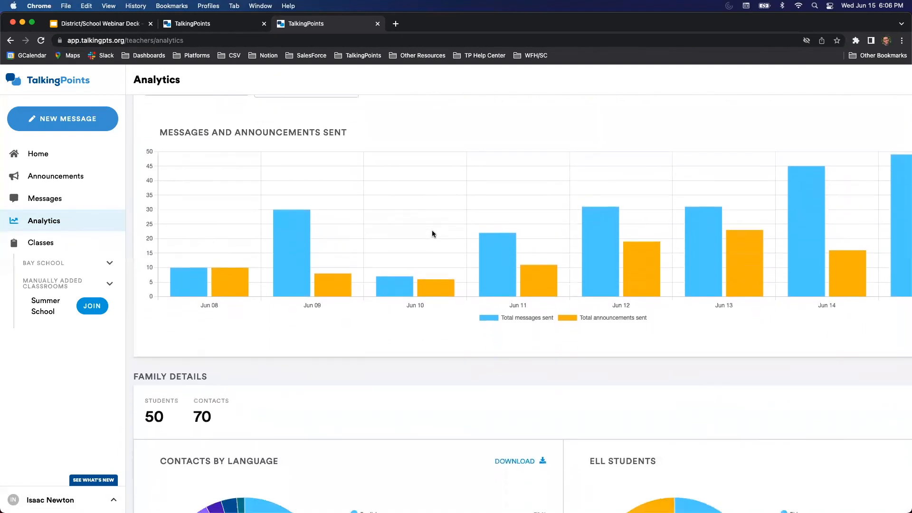
scroll(431, 234, down, 1)
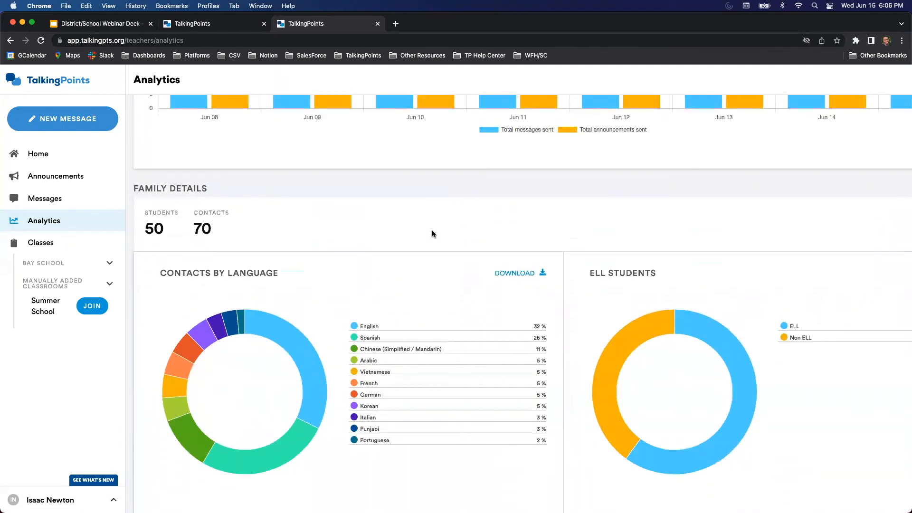
scroll(431, 230, down, 1)
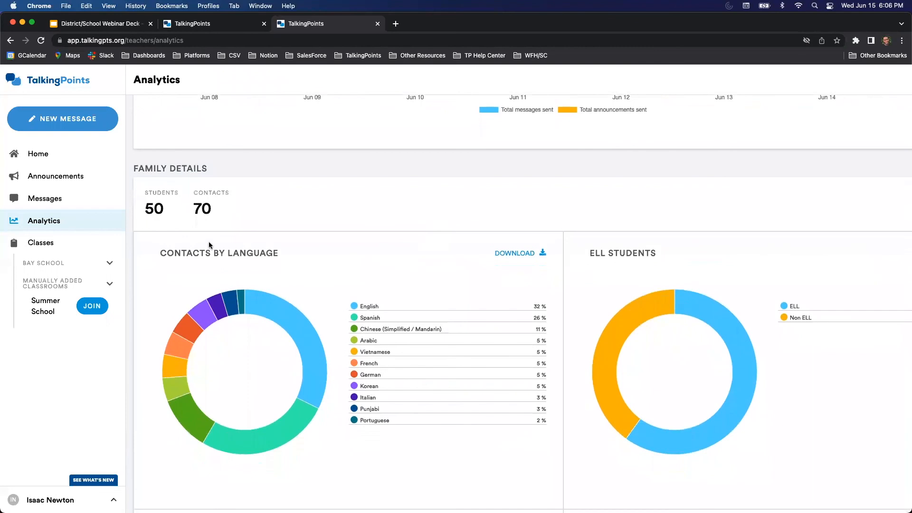
scroll(618, 291, down, 1)
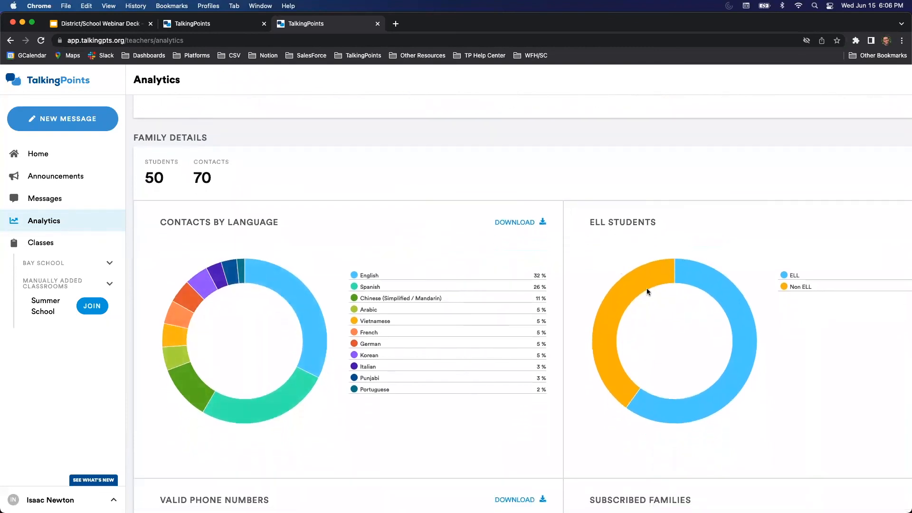
scroll(662, 262, down, 10)
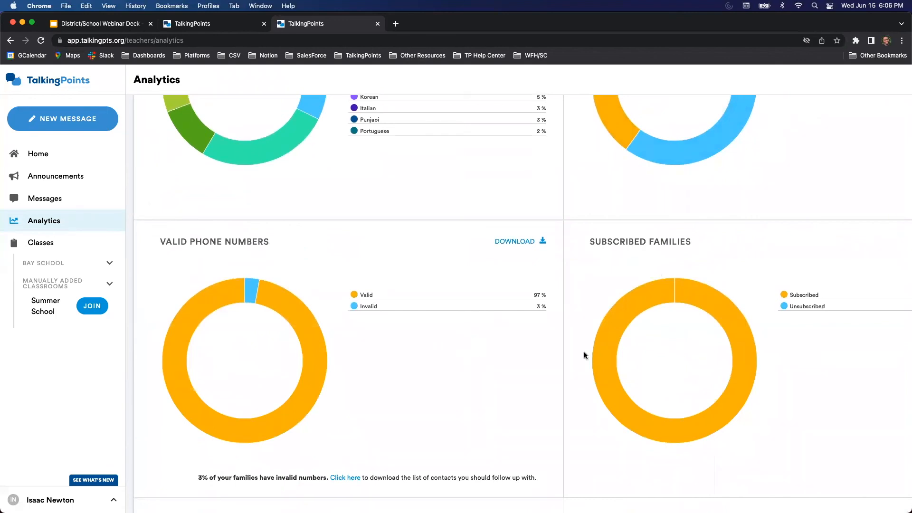
scroll(810, 335, down, 5)
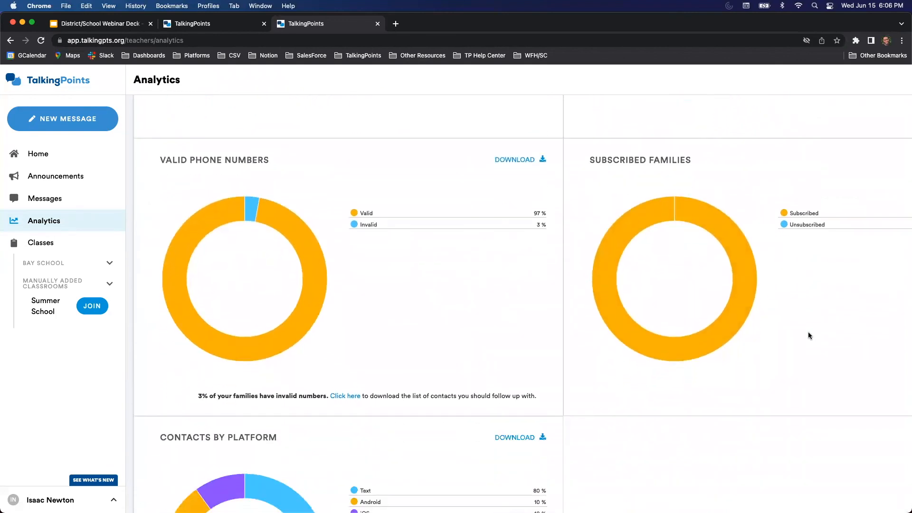
scroll(518, 352, down, 1)
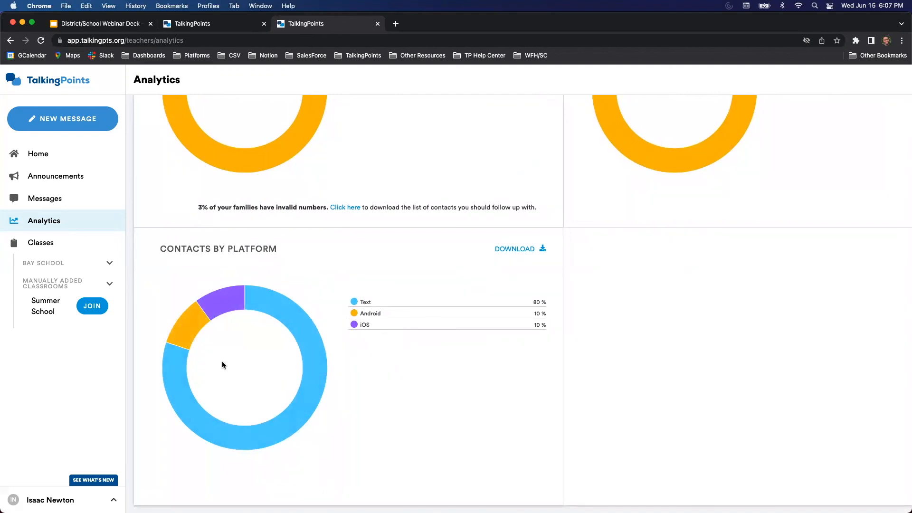
Step: Open the TalkingPoints Help Center and bring up a blank chat message to the support team
click(113, 499)
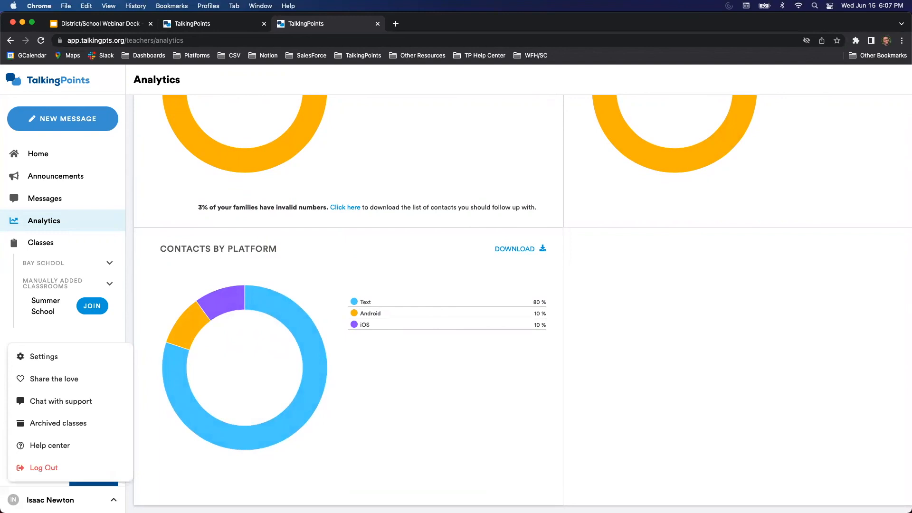
click(46, 446)
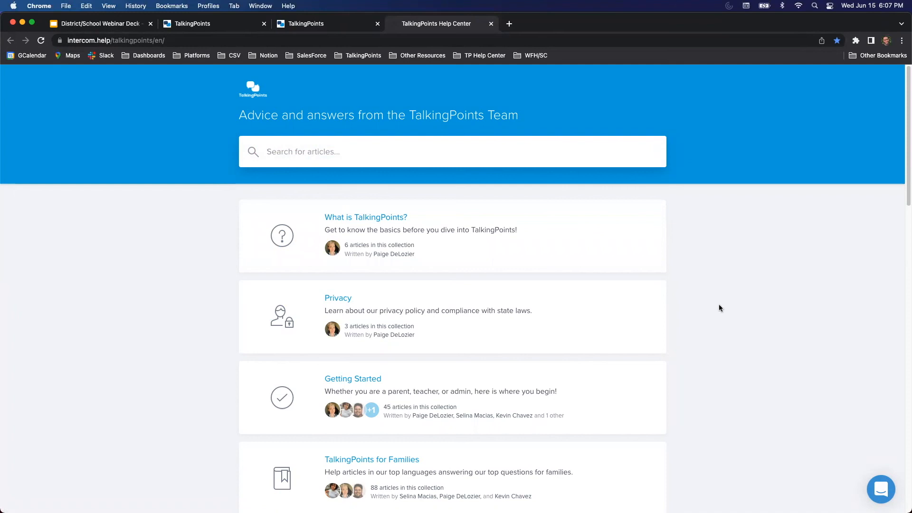
click(878, 492)
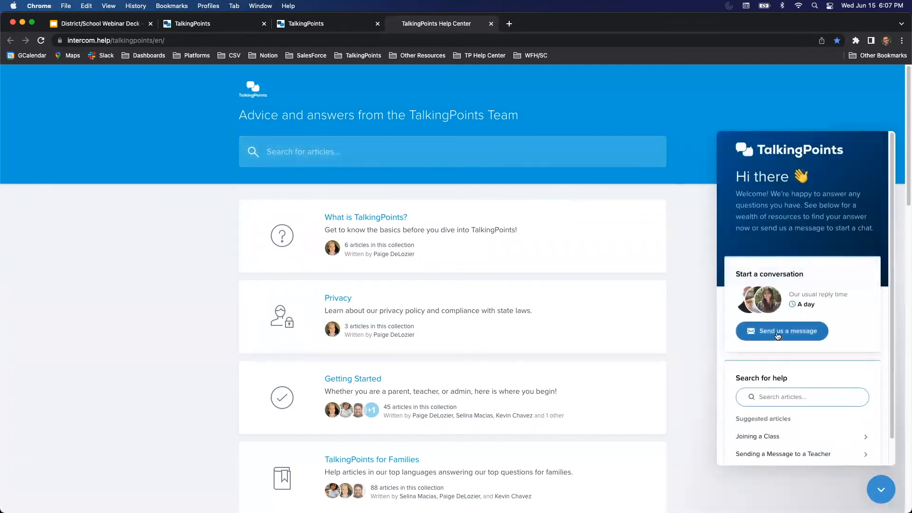
click(777, 332)
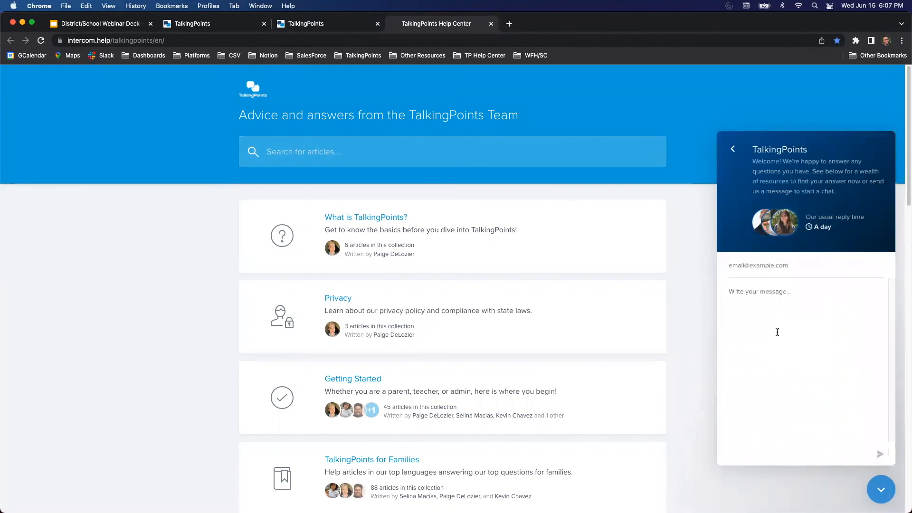